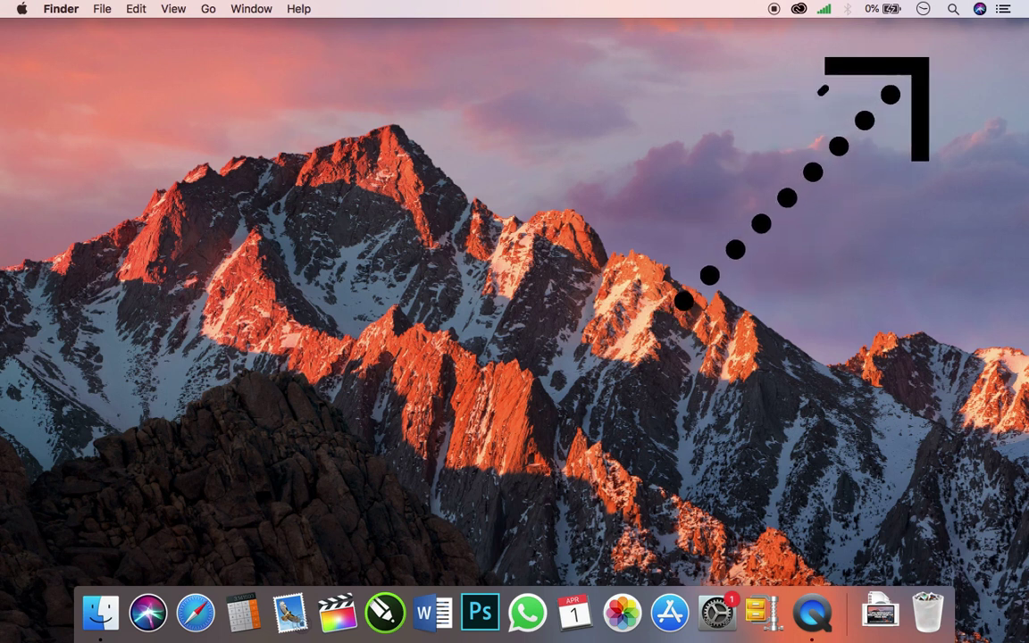
# Search Spotlight for "system", open System Preferences and go to the Dock settings
pyautogui.click(954, 10)
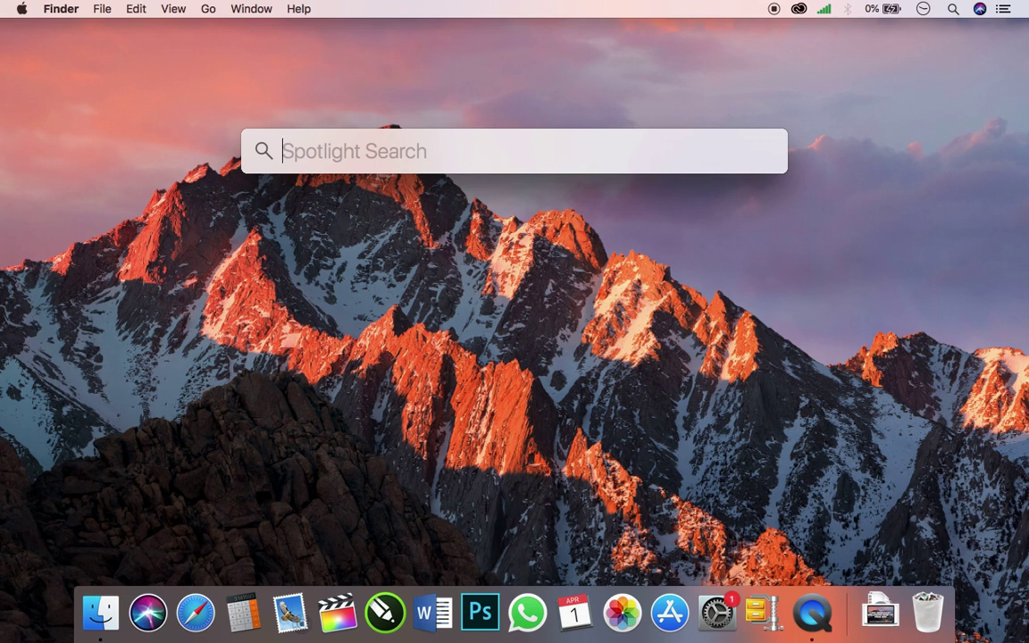
pyautogui.write('syte')
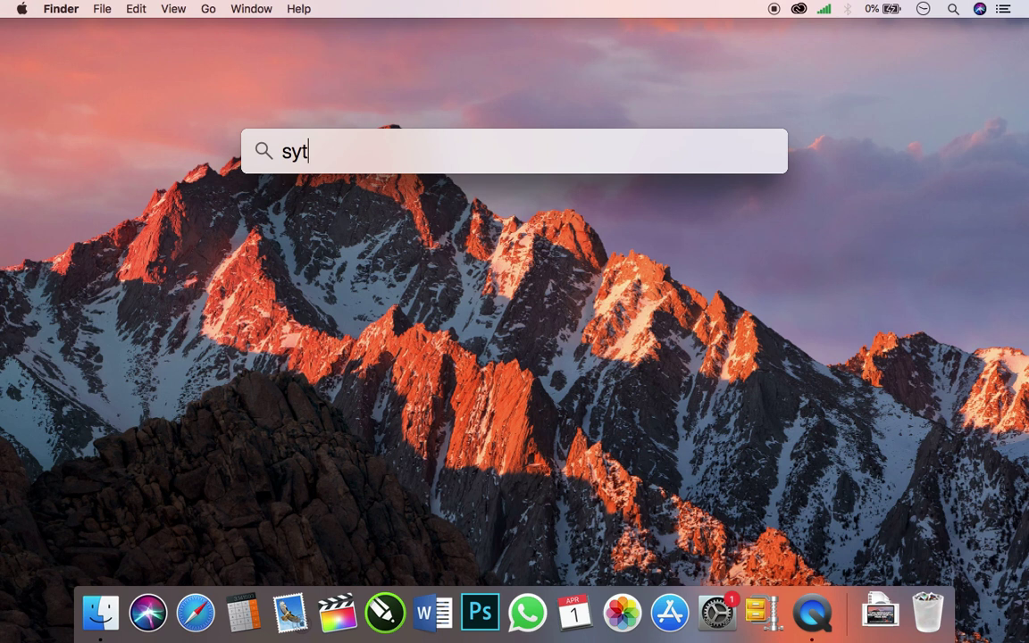
pyautogui.press('BackSpace')
pyautogui.press('BackSpace')
pyautogui.press('BackSpace')
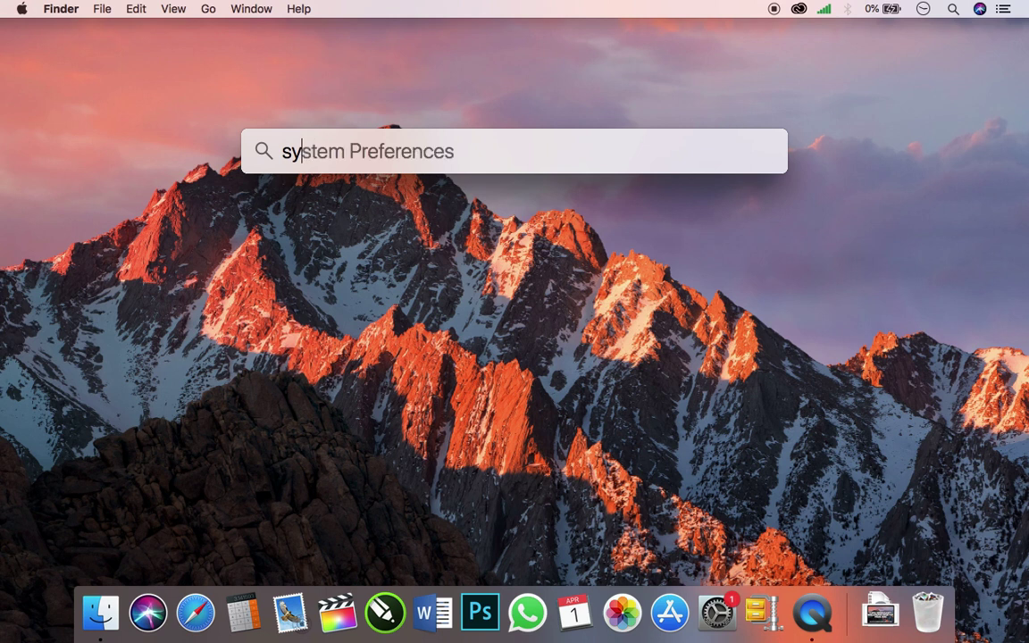
pyautogui.write('ys')
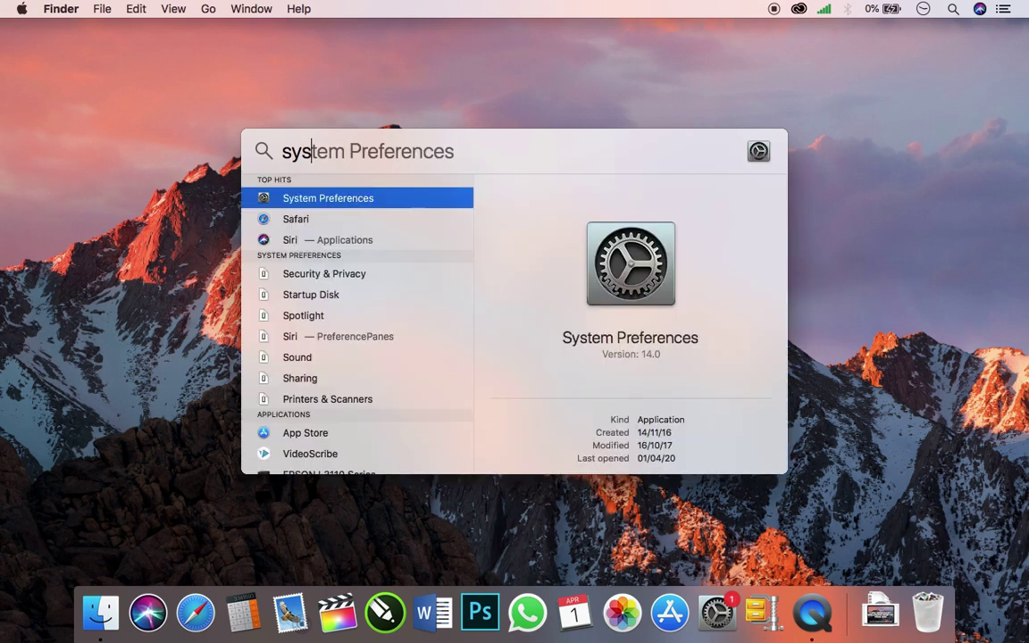
pyautogui.write('tem')
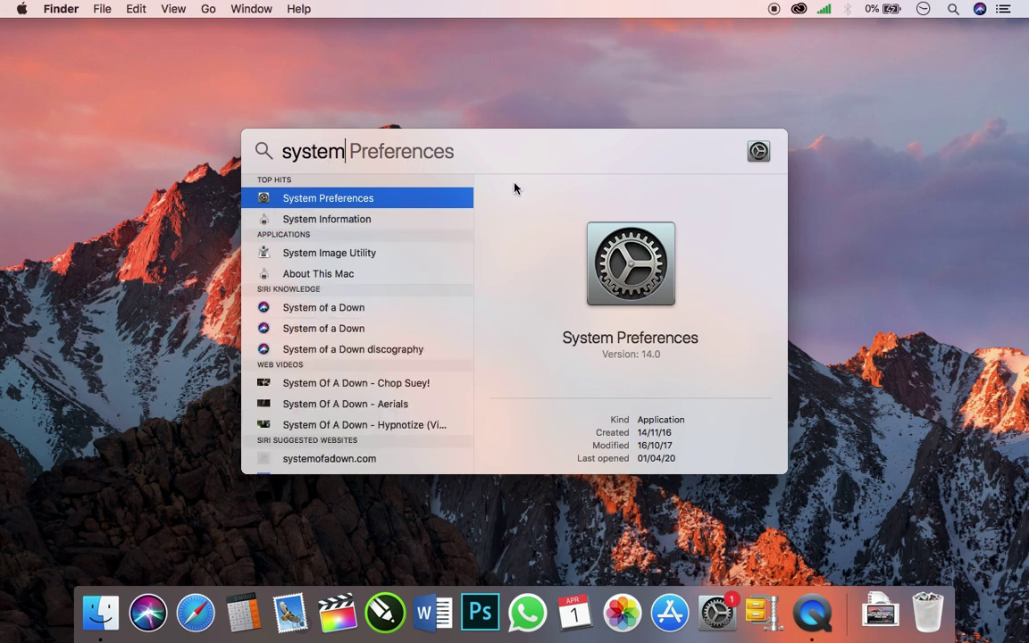
pyautogui.click(451, 203)
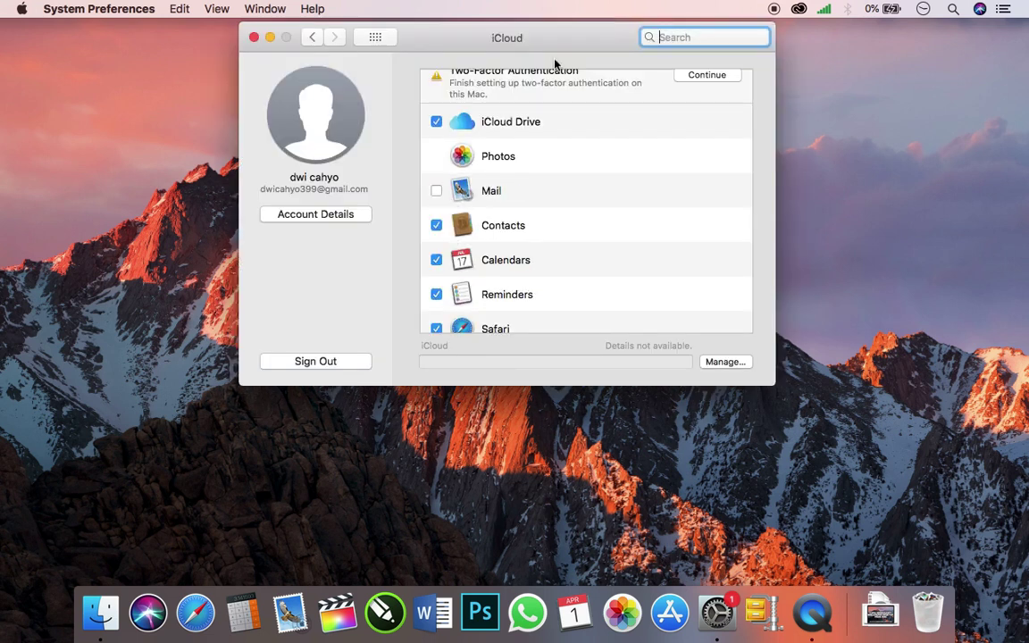
pyautogui.click(314, 39)
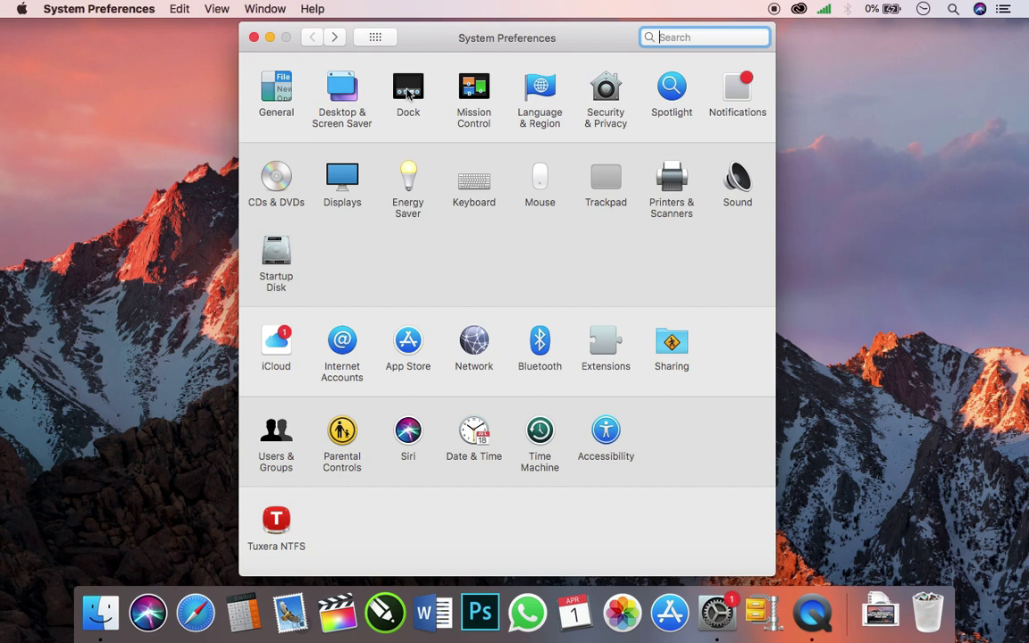
pyautogui.click(407, 89)
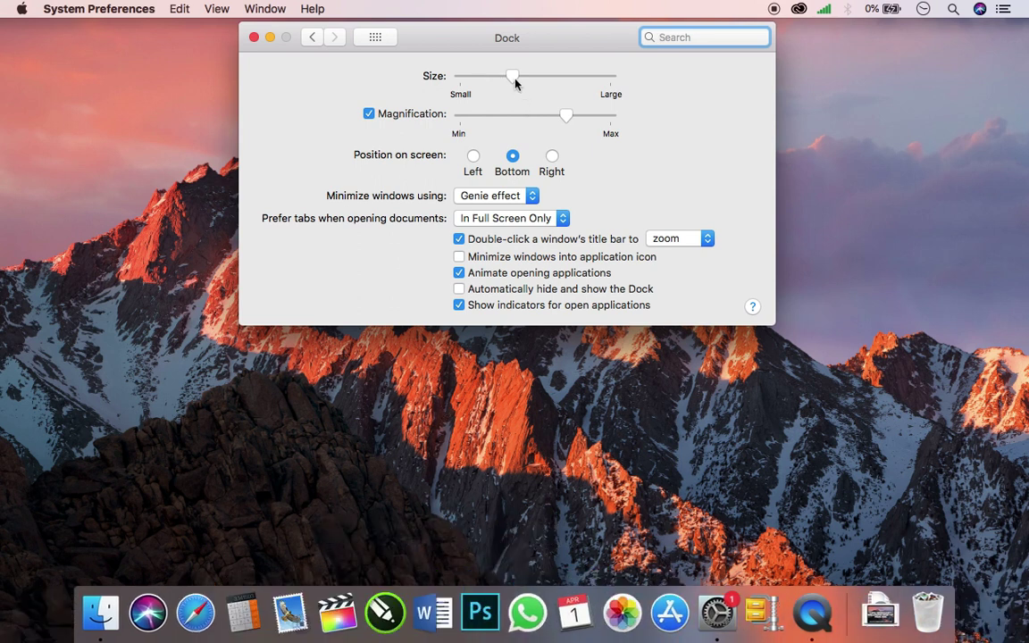
# Try the Dock at a small and at the largest size, and return it to a medium size
pyautogui.moveTo(515, 83); pyautogui.dragTo(468, 79)
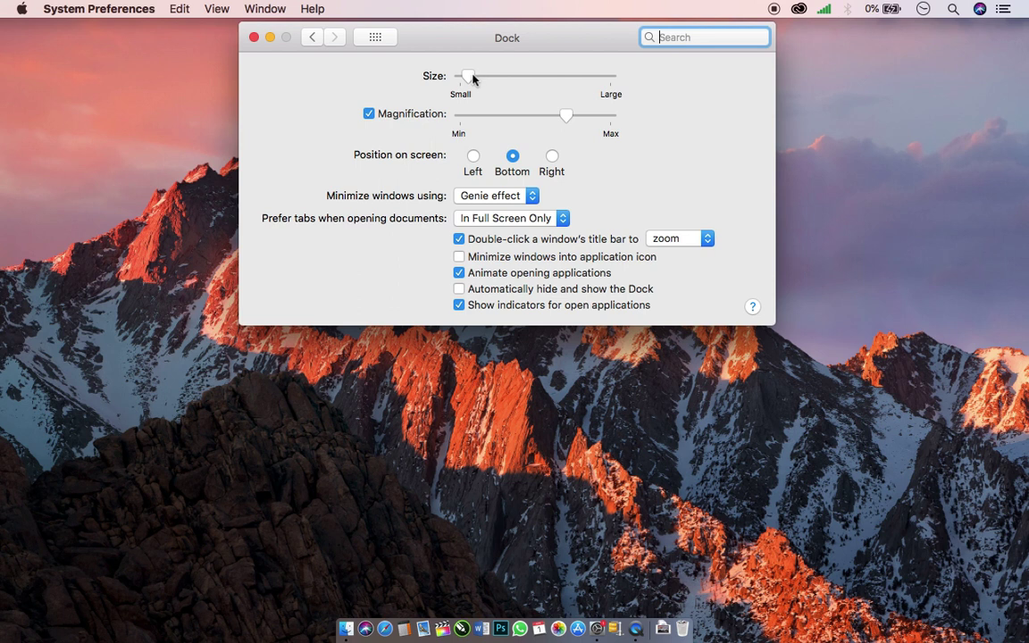
pyautogui.moveTo(470, 78); pyautogui.dragTo(618, 73)
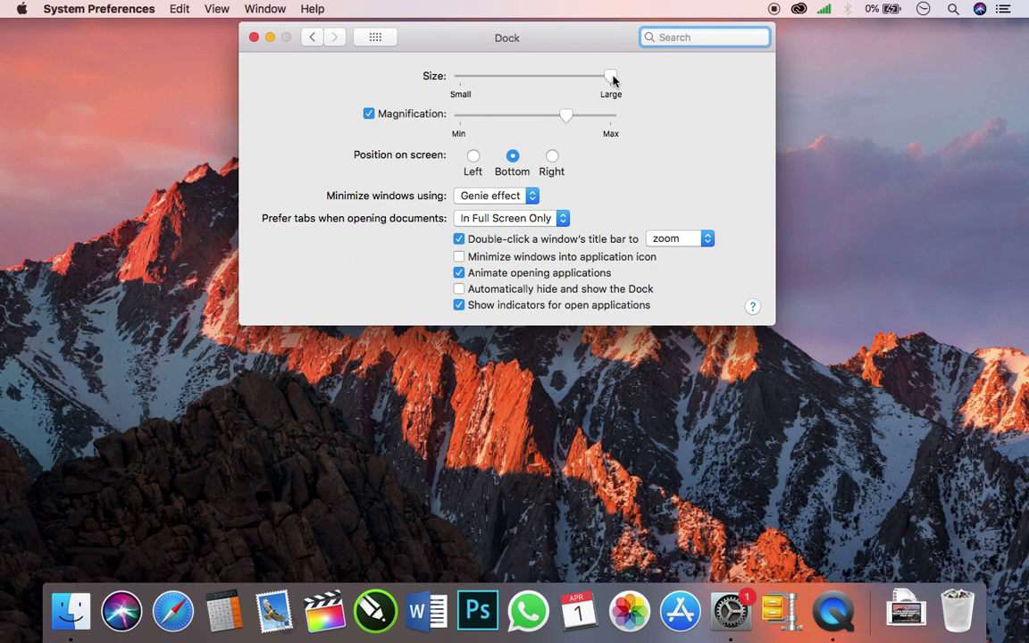
pyautogui.moveTo(613, 80); pyautogui.dragTo(559, 90)
pyautogui.moveTo(559, 78); pyautogui.dragTo(527, 78)
pyautogui.click(511, 373)
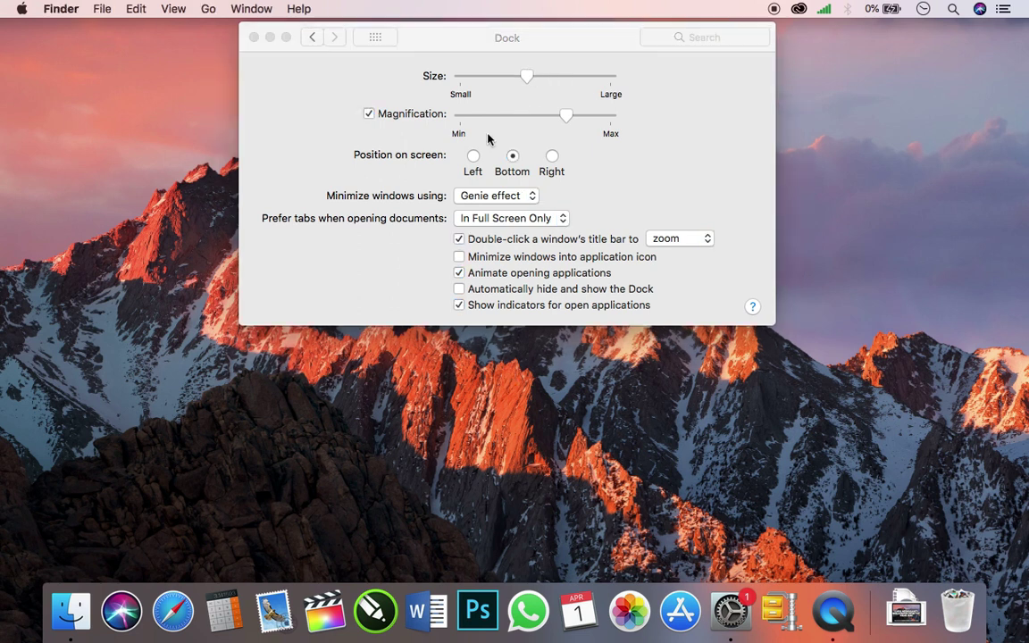
pyautogui.click(528, 77)
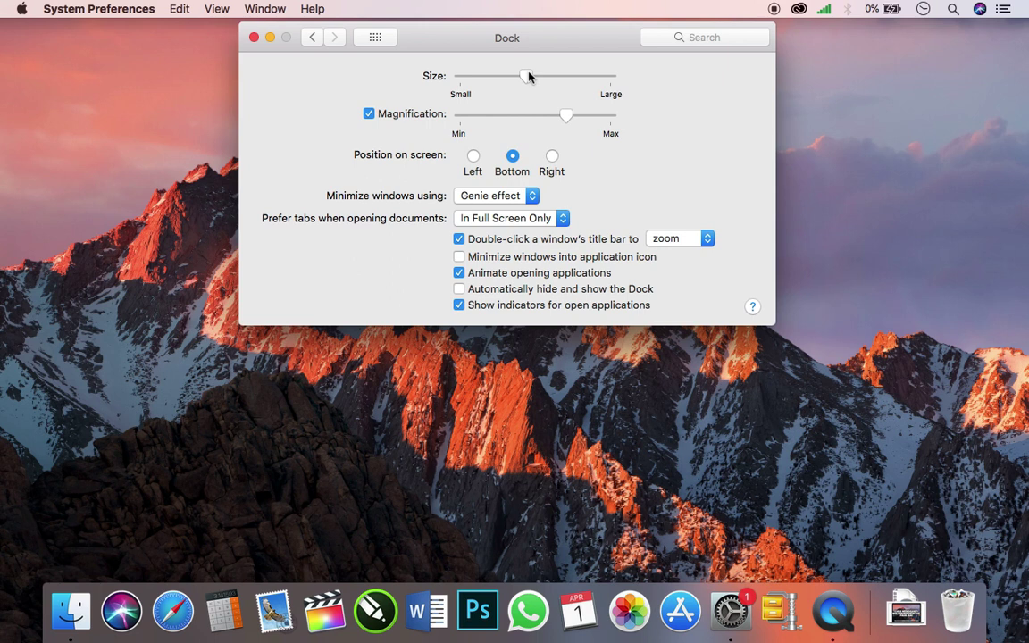
pyautogui.moveTo(528, 78)
pyautogui.mouseDown()
pyautogui.moveTo(464, 97)
pyautogui.moveTo(519, 77)
pyautogui.mouseUp()
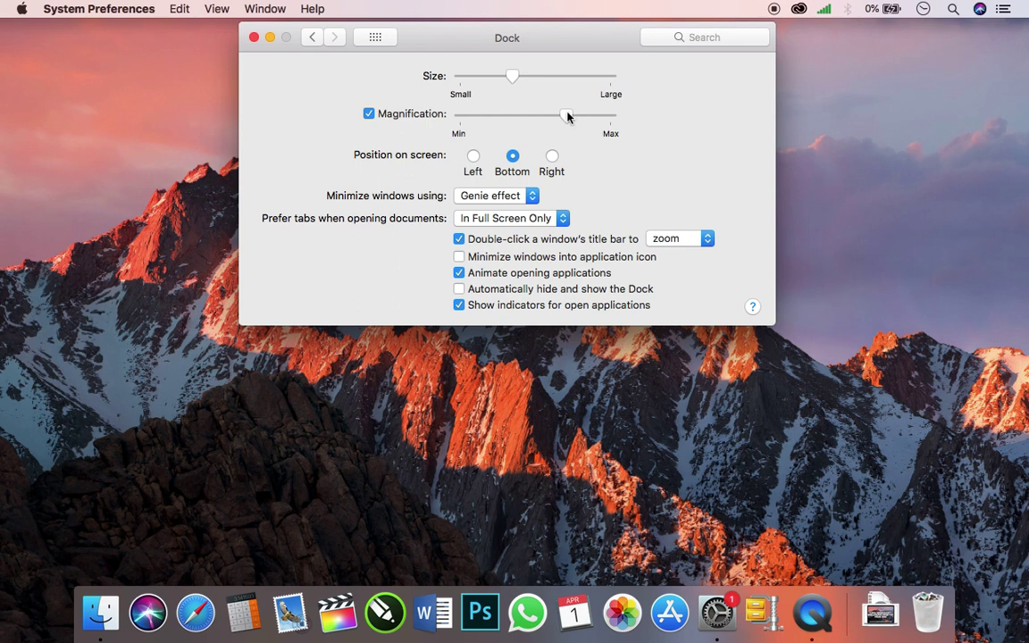
# Try stronger and minimum Dock magnification, and set it to about halfway between Min and Max
pyautogui.moveTo(568, 116); pyautogui.dragTo(589, 117)
pyautogui.moveTo(505, 115); pyautogui.dragTo(443, 118)
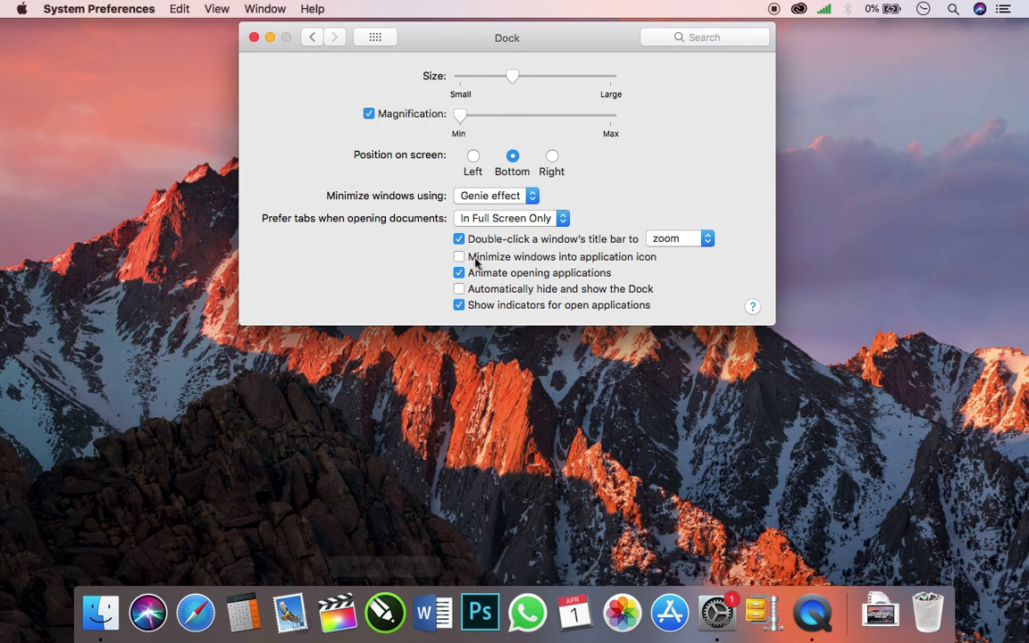
pyautogui.moveTo(461, 119); pyautogui.dragTo(539, 115)
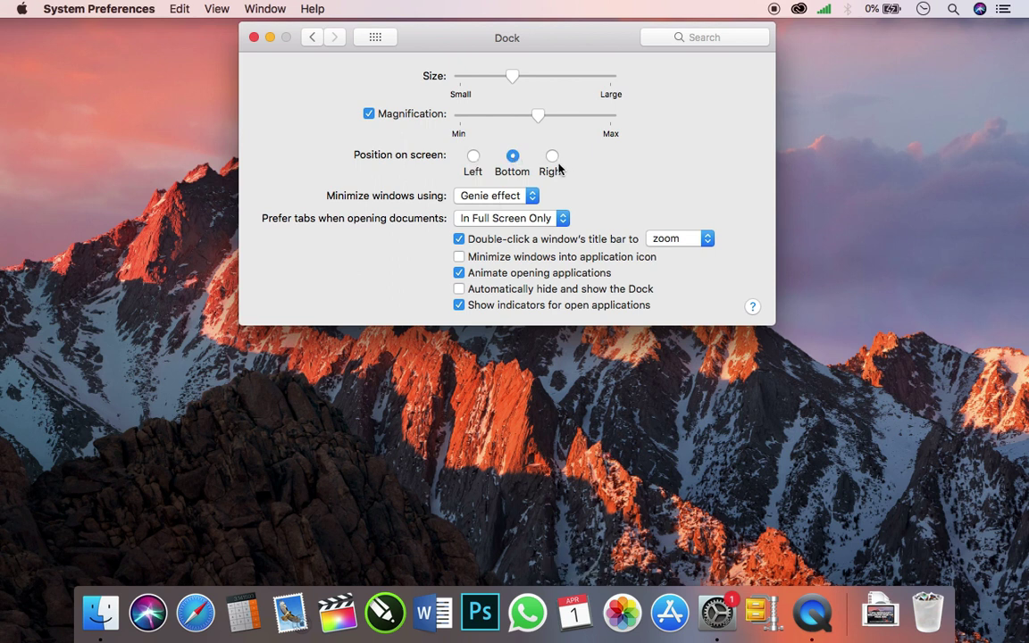
# Try the Left and Right screen positions for the Dock, and set it back to Bottom
pyautogui.click(472, 157)
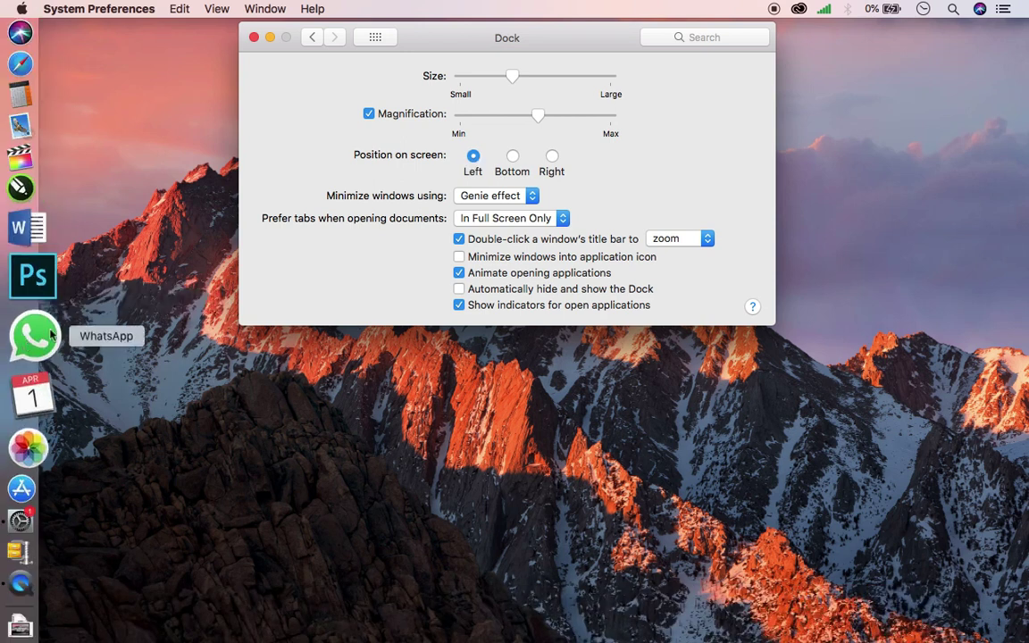
pyautogui.click(512, 157)
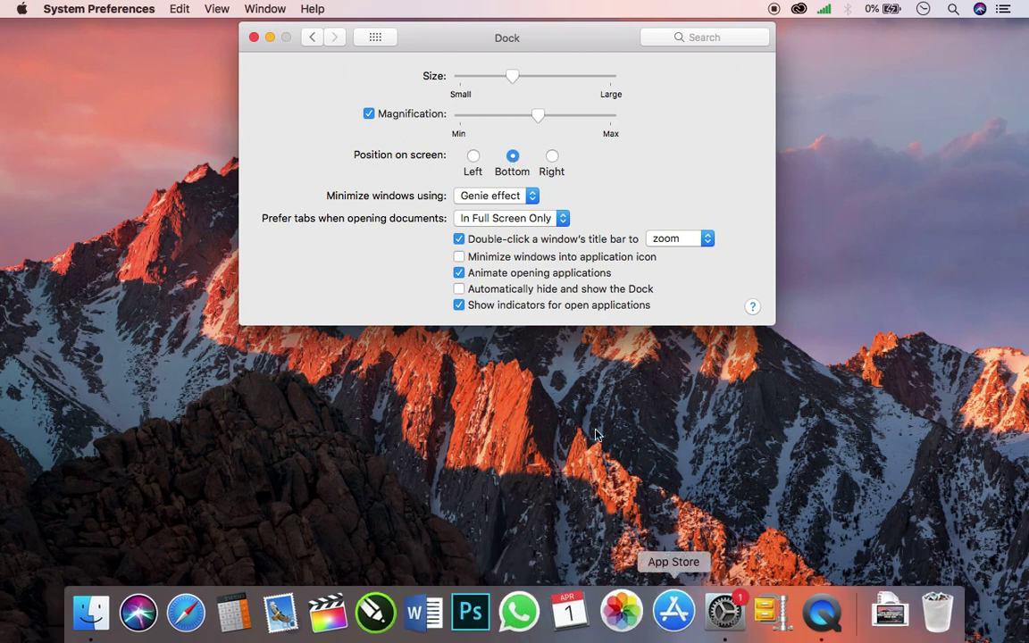
pyautogui.click(552, 157)
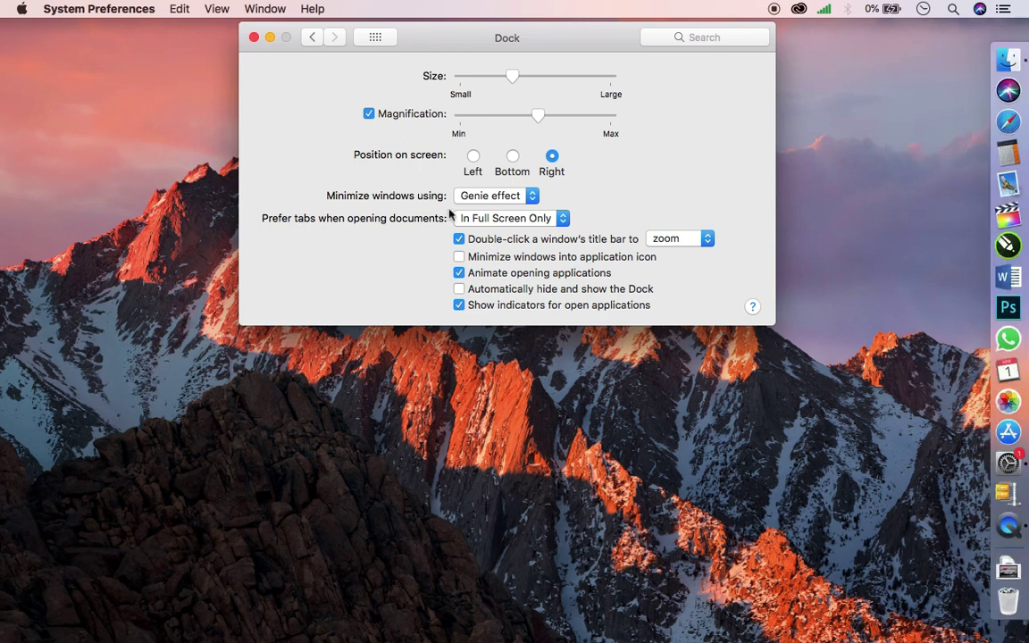
pyautogui.click(512, 158)
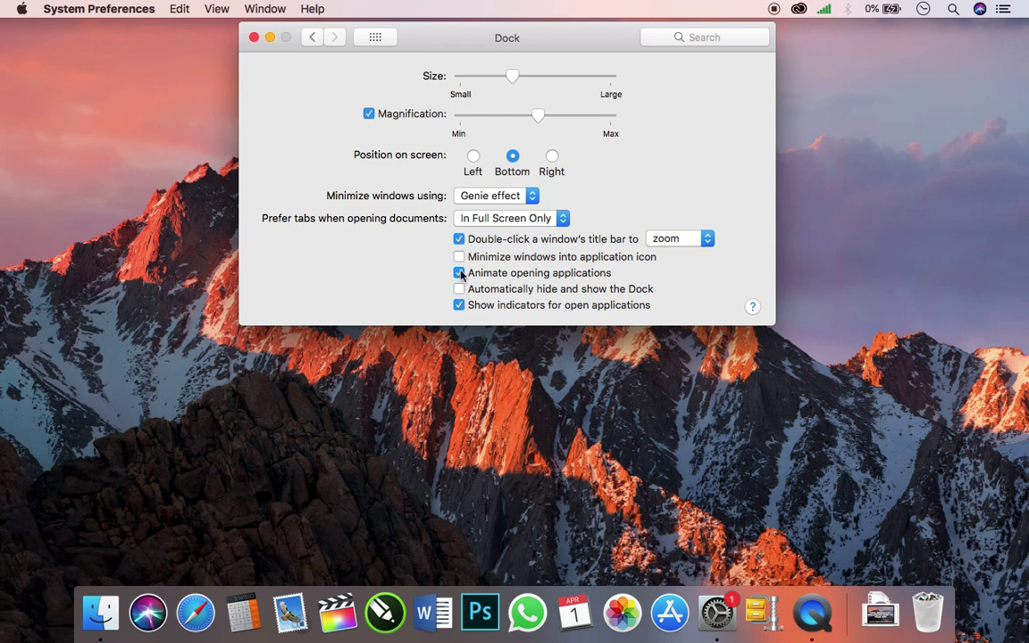
# Leave the Dock settings and close System Preferences
pyautogui.click(313, 37)
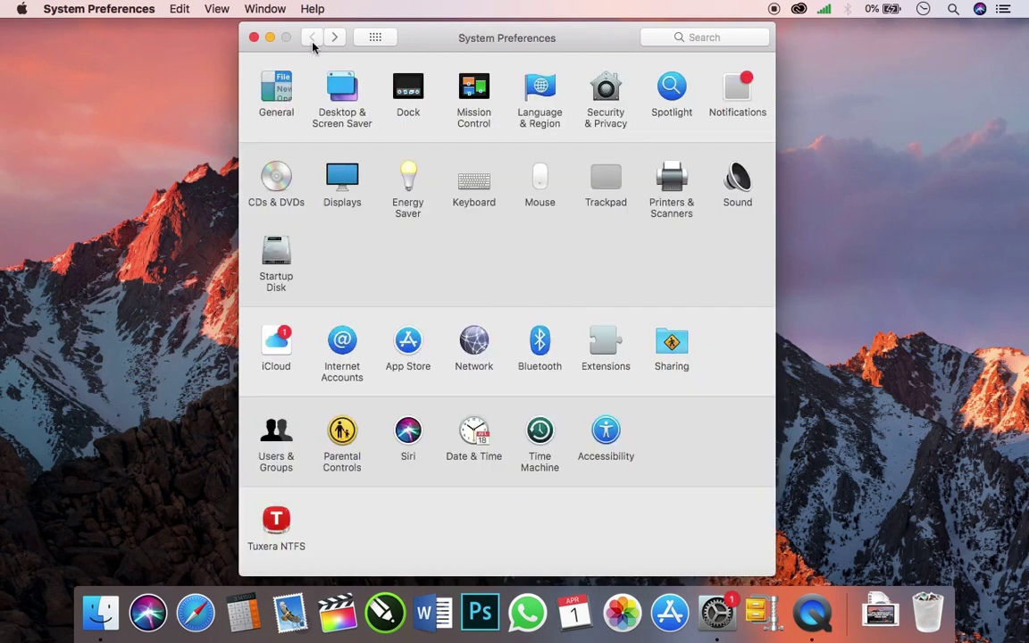
pyautogui.click(253, 37)
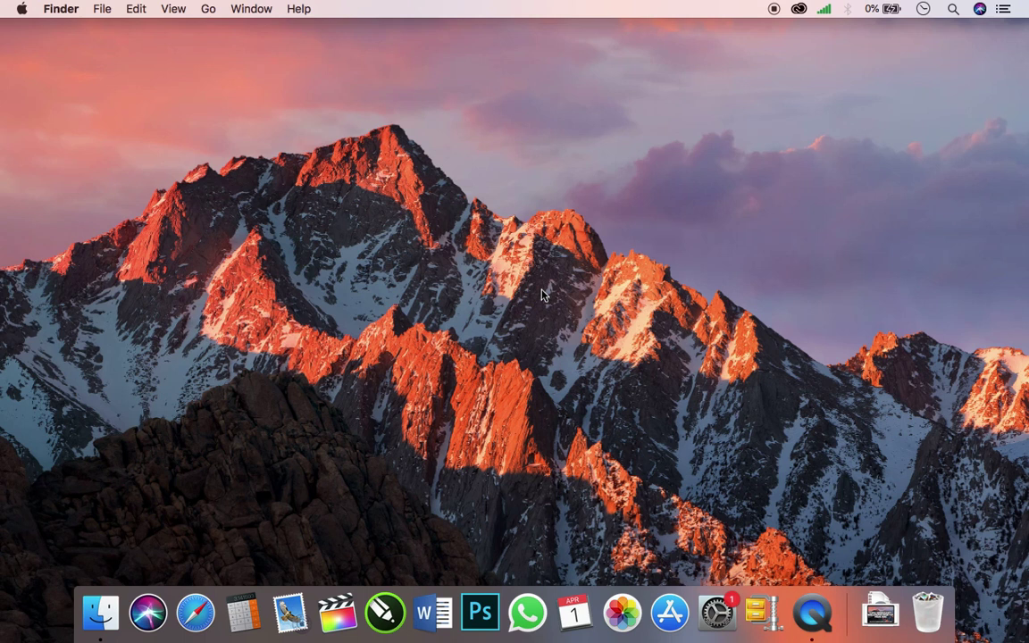
# From Launchpad, add Notes to the Dock between WhatsApp and Calendar, and FaceTime between CorelDRAW and Microsoft Word
pyautogui.press('F4')
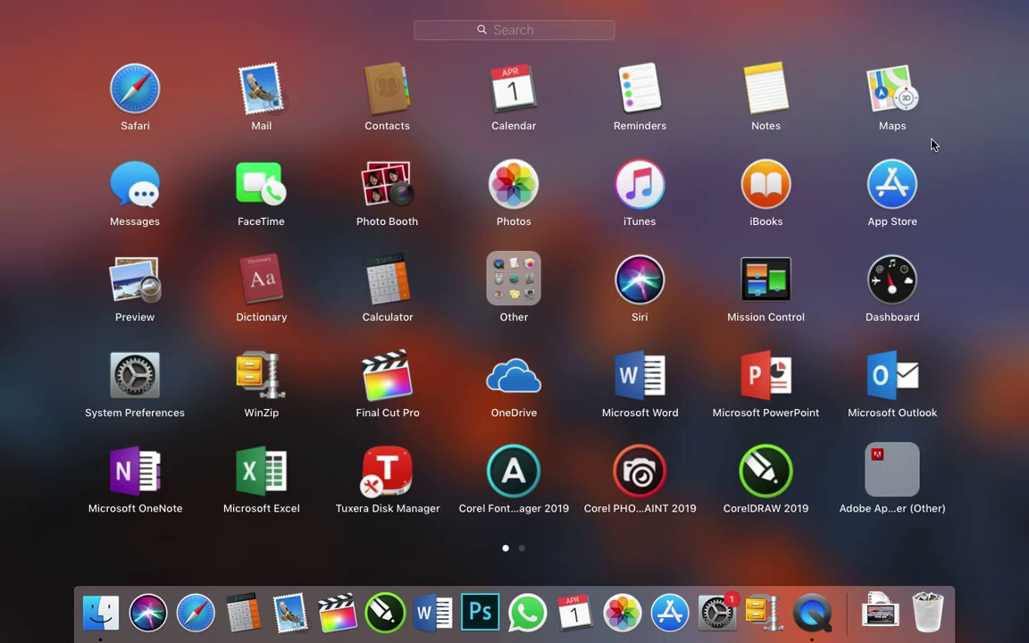
pyautogui.hscroll(5, 550, 264)
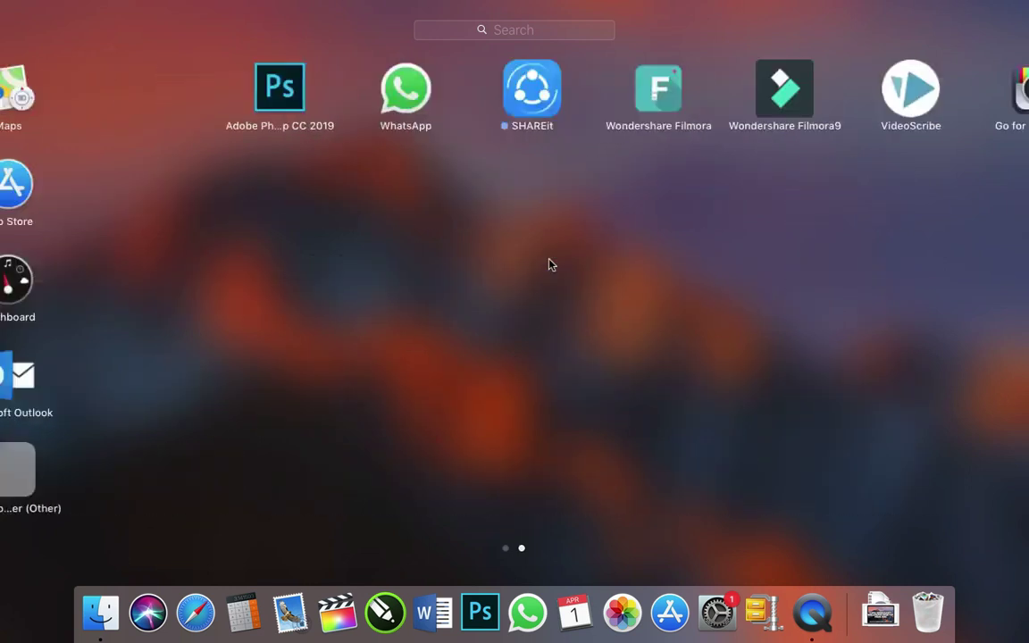
pyautogui.hscroll(-5, 550, 264)
pyautogui.hscroll(5, 550, 265)
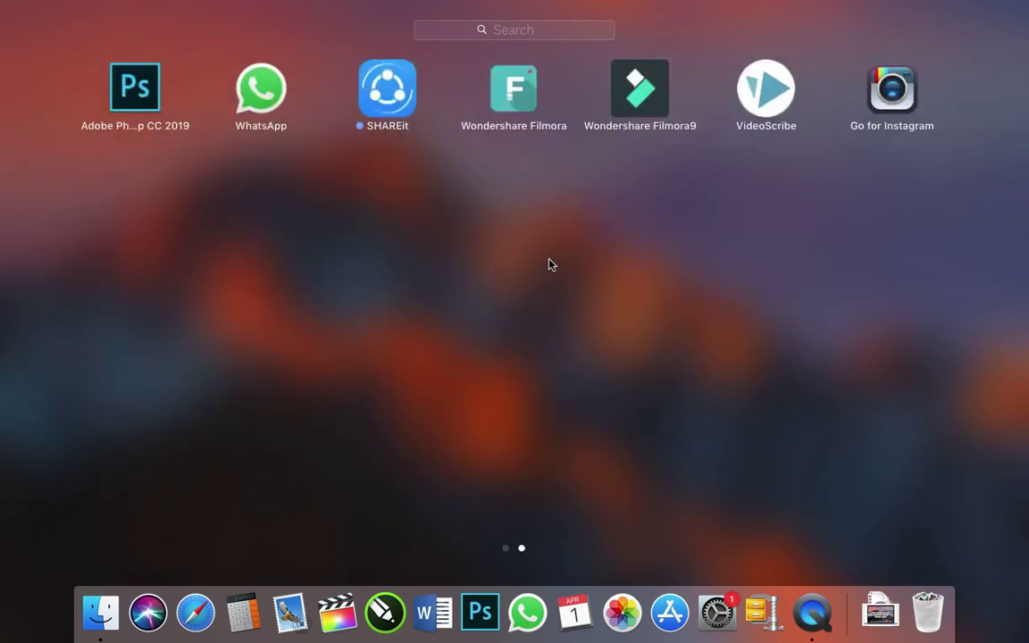
pyautogui.hscroll(-5, 550, 264)
pyautogui.hscroll(5, 550, 264)
pyautogui.hscroll(-5, 550, 264)
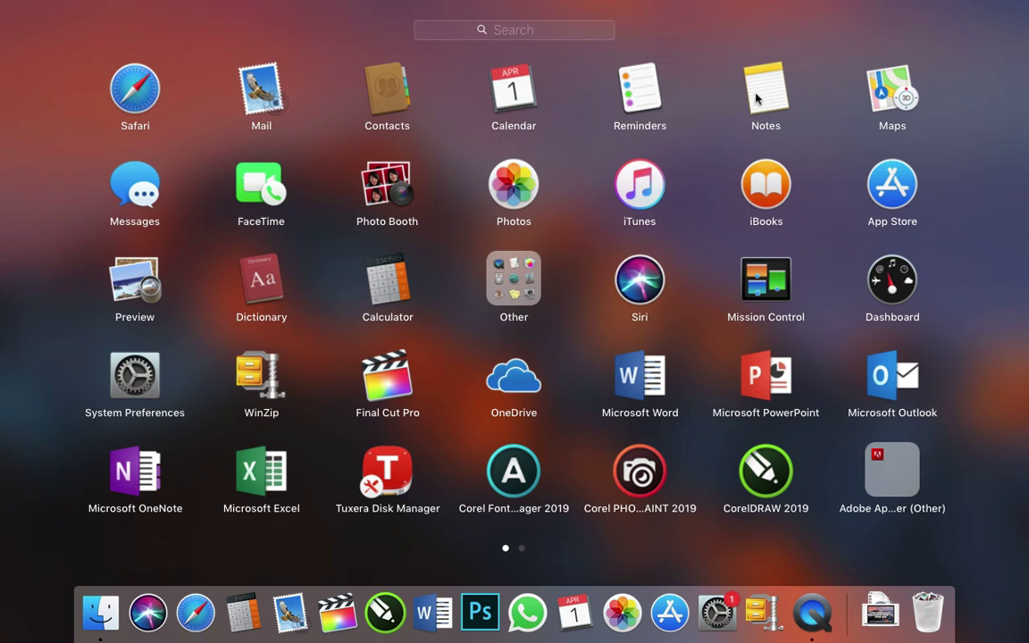
pyautogui.moveTo(763, 91); pyautogui.dragTo(549, 621)
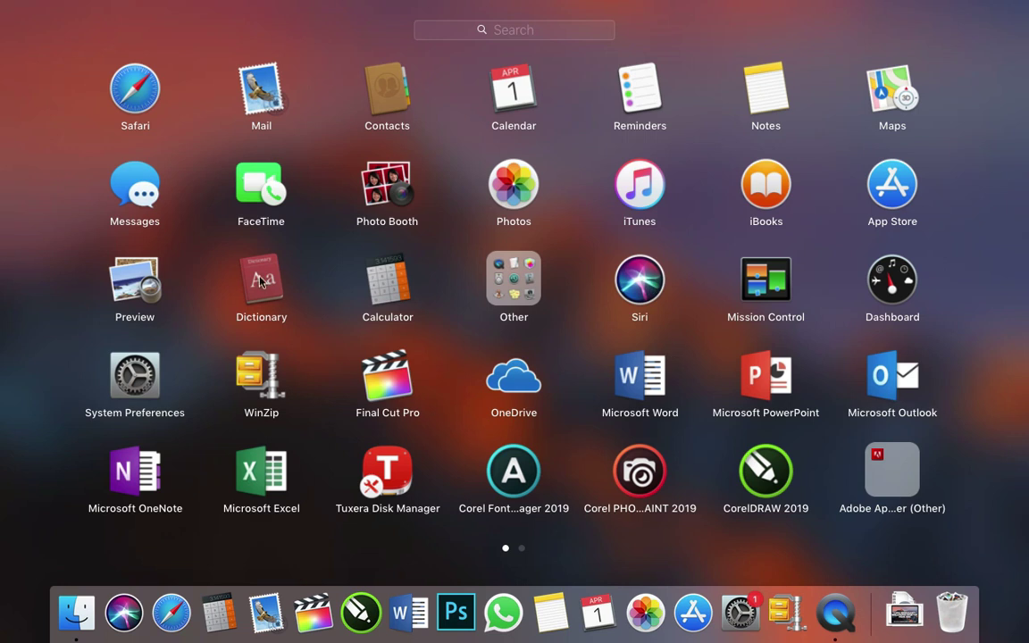
pyautogui.moveTo(265, 195); pyautogui.dragTo(384, 631)
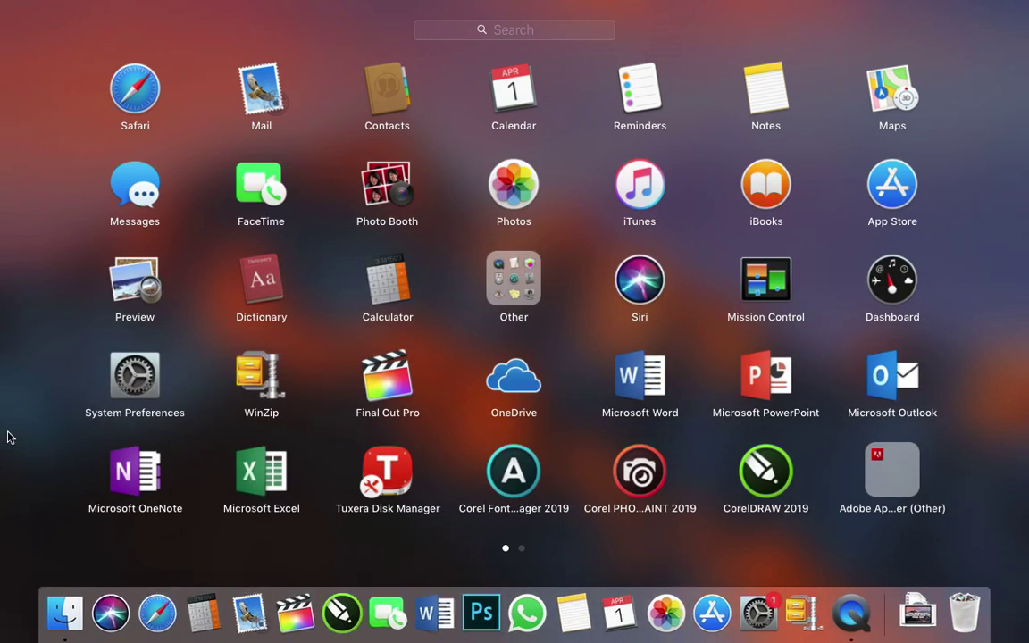
pyautogui.click(14, 137)
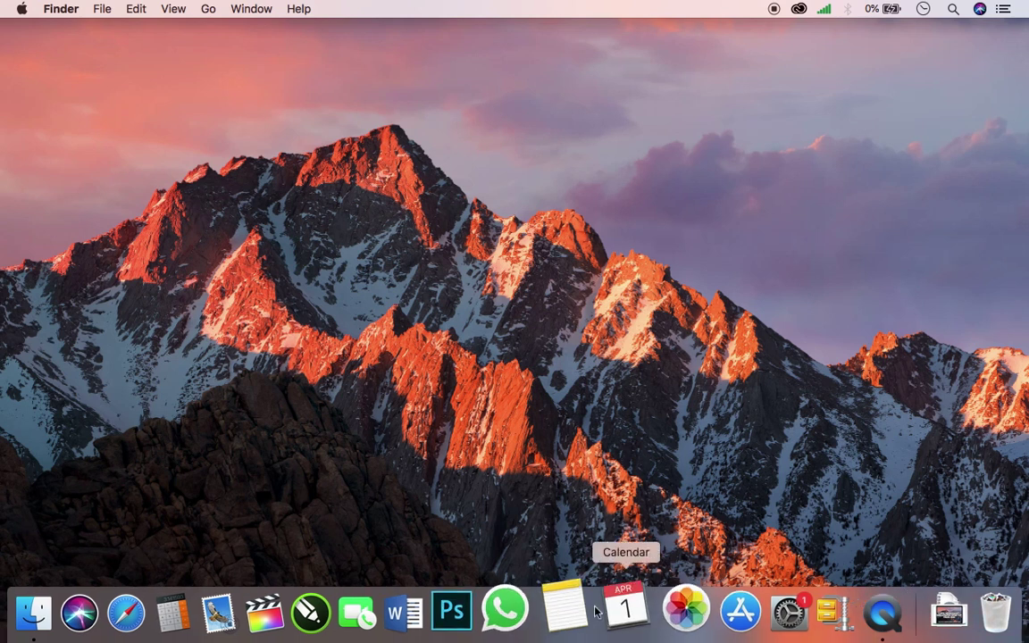
# Remove Notes and FaceTime from the Dock
pyautogui.moveTo(572, 609); pyautogui.dragTo(525, 270)
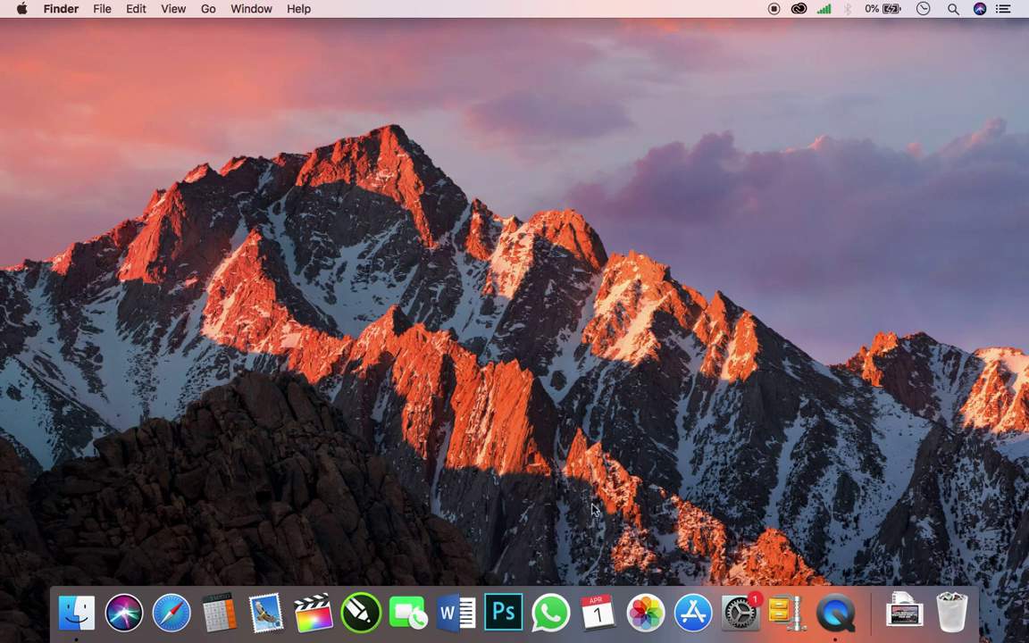
pyautogui.click(420, 605)
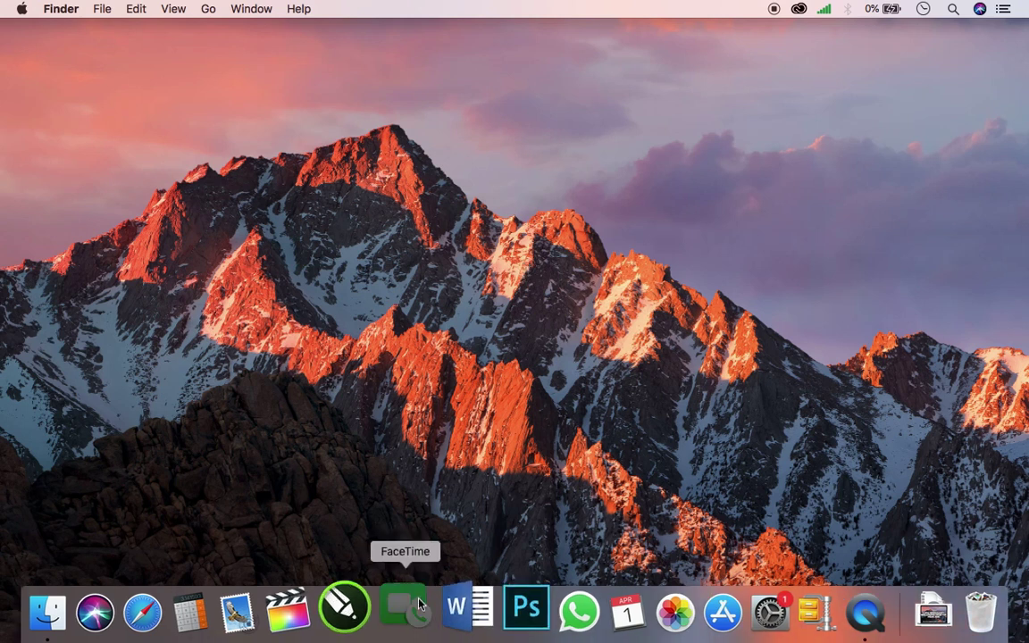
pyautogui.click(401, 618)
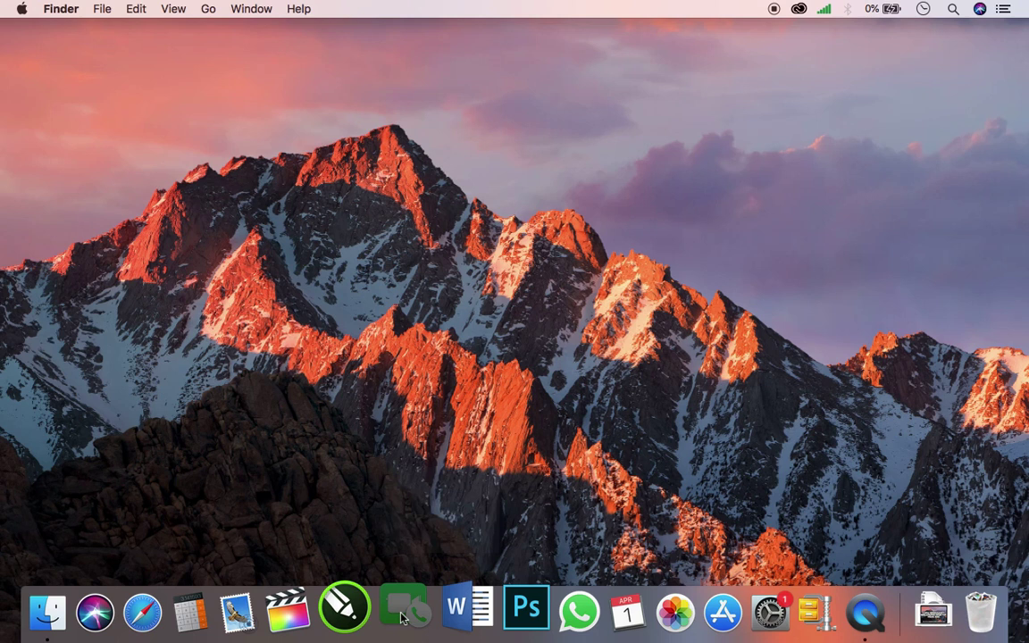
pyautogui.moveTo(401, 618); pyautogui.dragTo(351, 332)
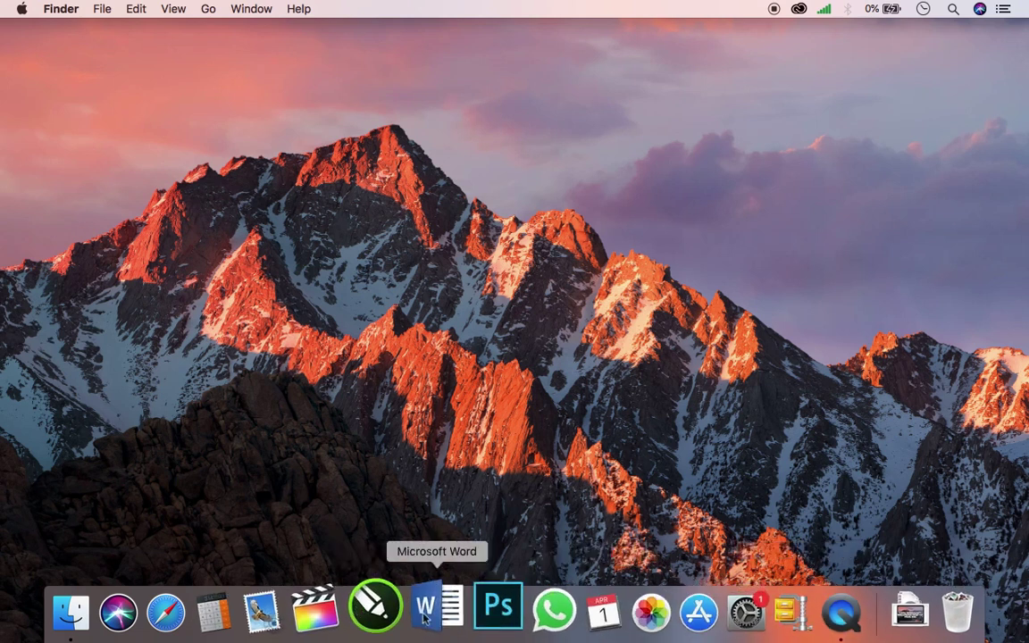
# Remove Calculator from the Dock
pyautogui.rightClick(241, 623)
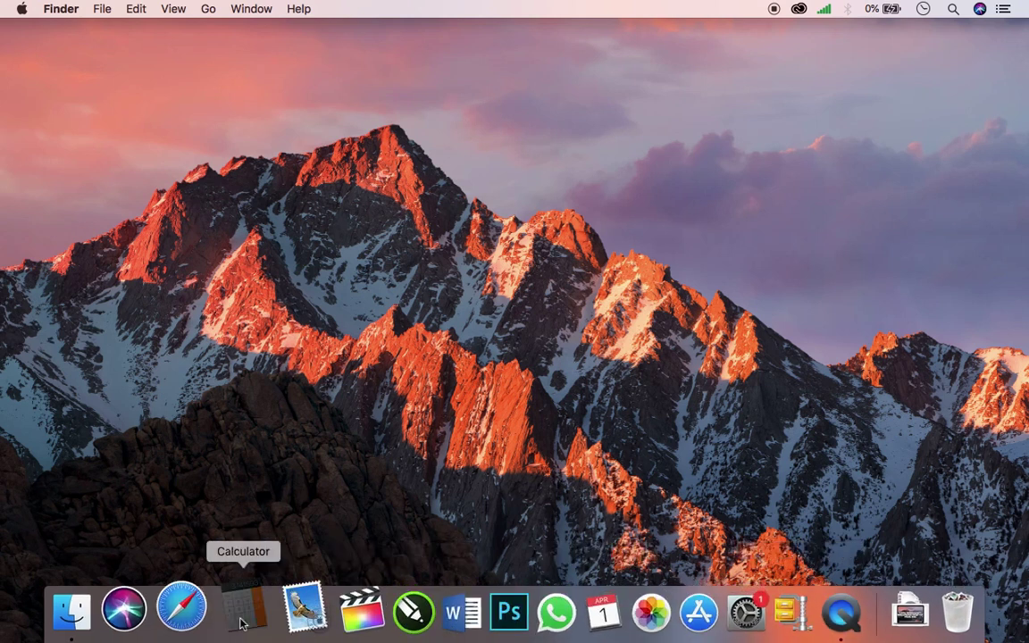
pyautogui.click(243, 606)
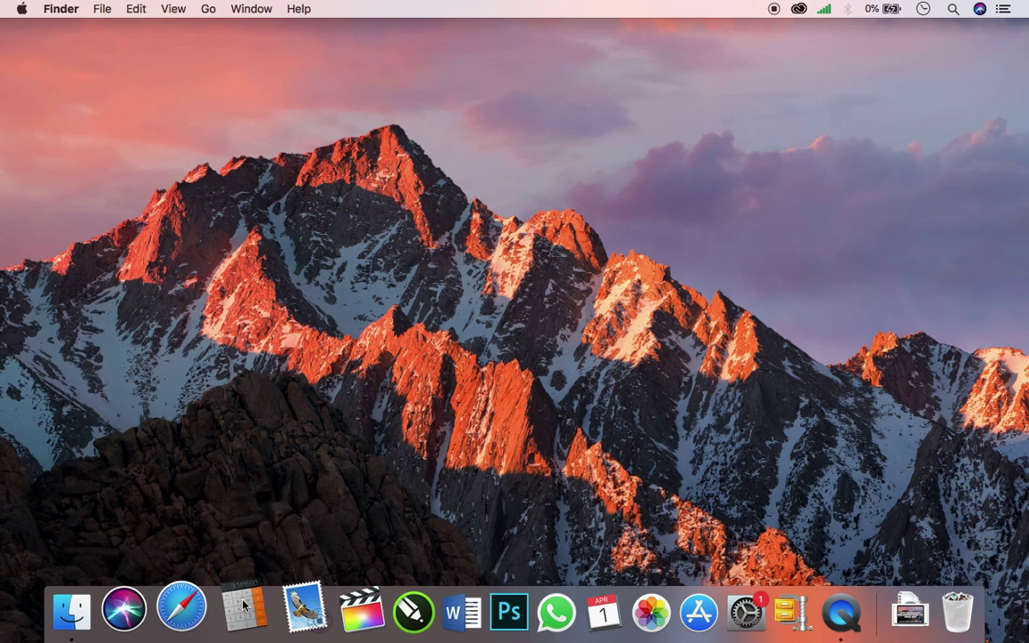
pyautogui.moveTo(243, 606); pyautogui.dragTo(237, 290)
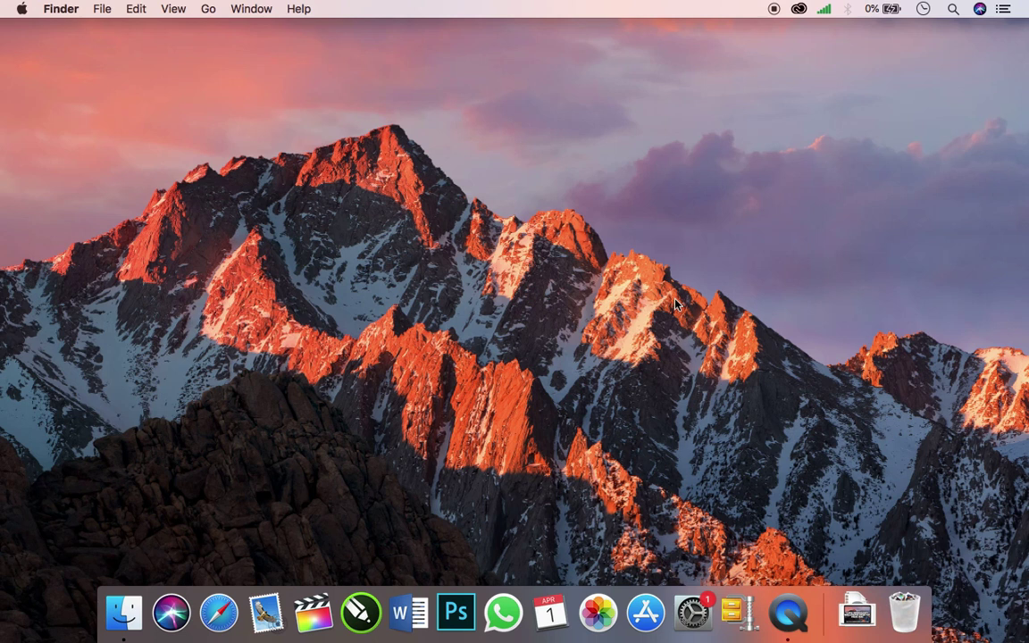
# Open Launchpad to check the installed applications, and return to the desktop
pyautogui.press('F4')
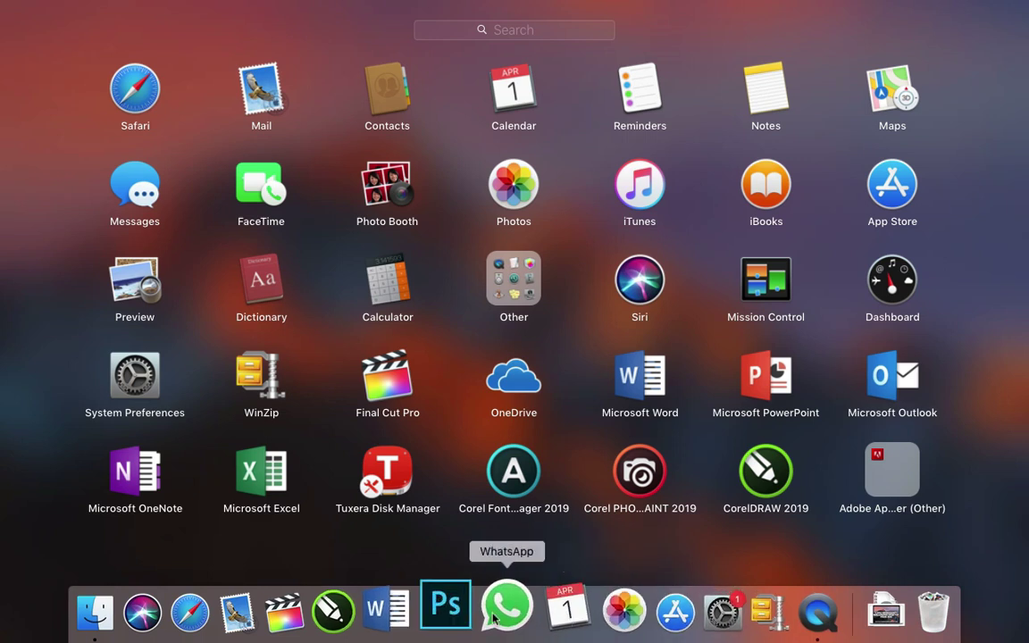
pyautogui.click(18, 491)
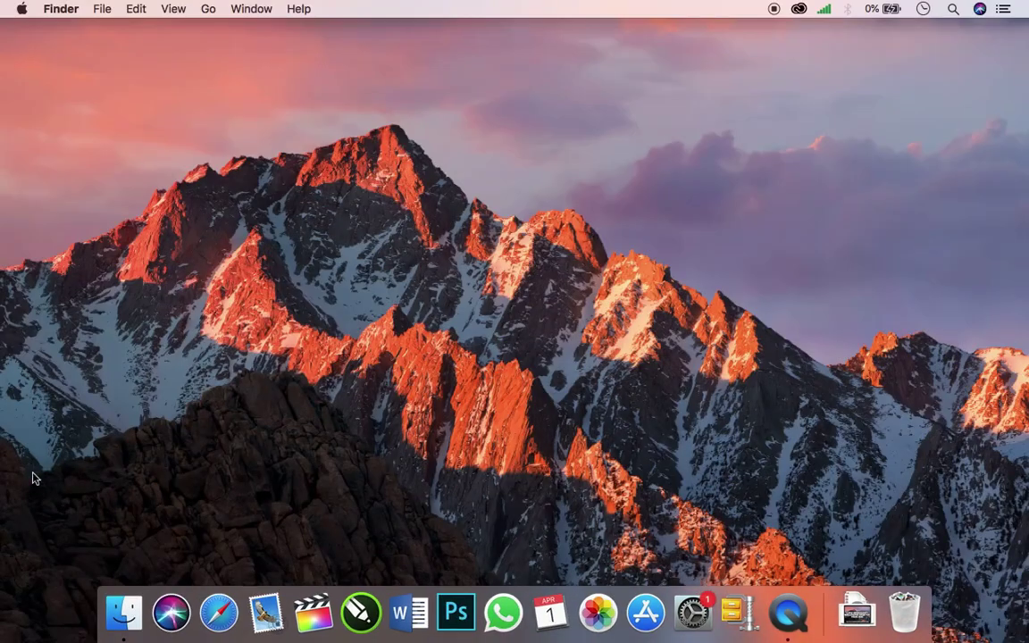